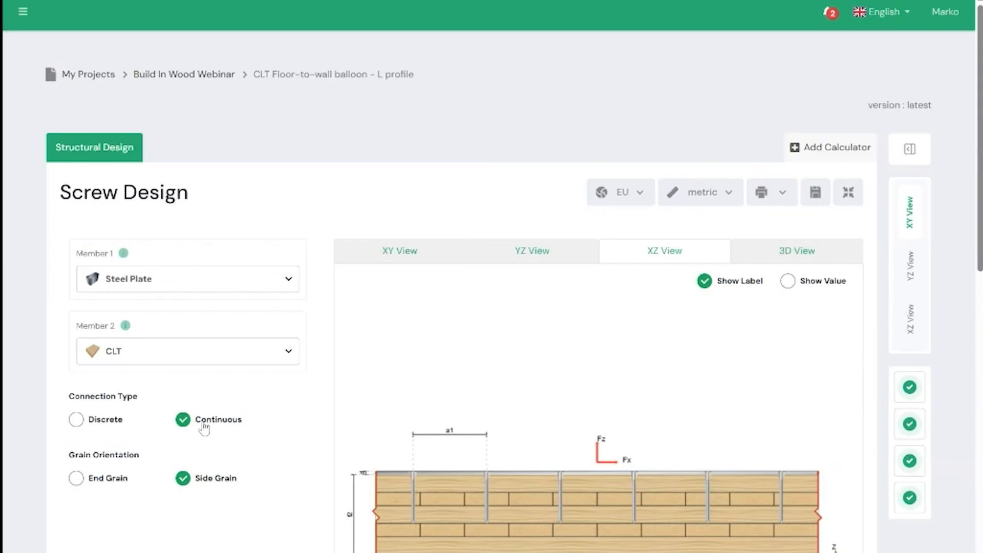
# - Examine the steel-plate-to-CLT screw connection in the XY, YZ and XZ views
pyautogui.scroll(-1, 224, 408)
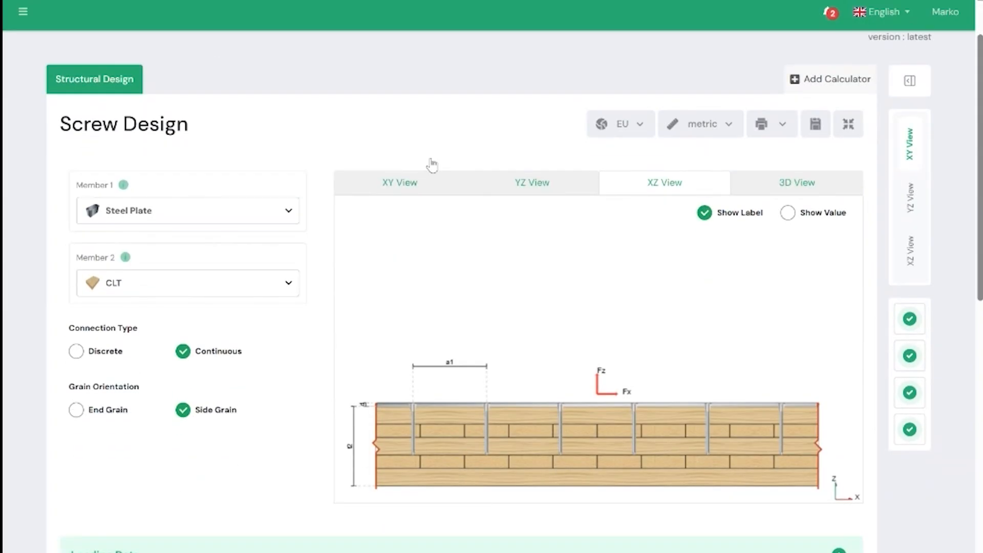
pyautogui.click(402, 183)
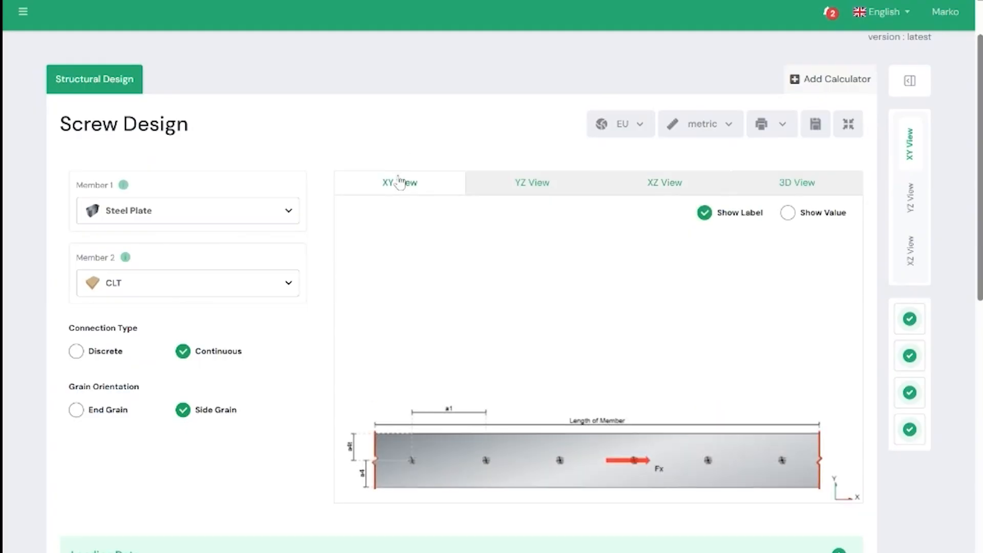
pyautogui.click(531, 179)
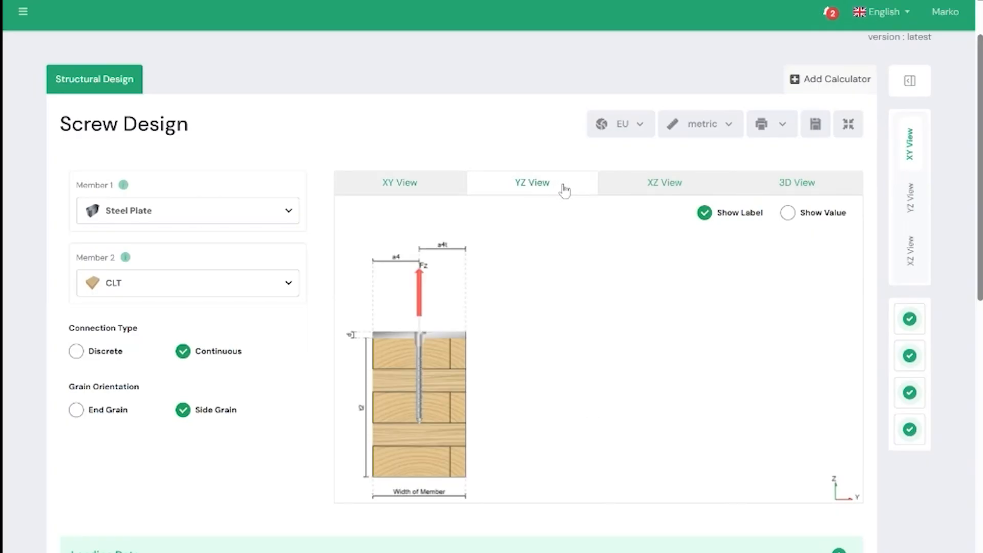
pyautogui.click(645, 185)
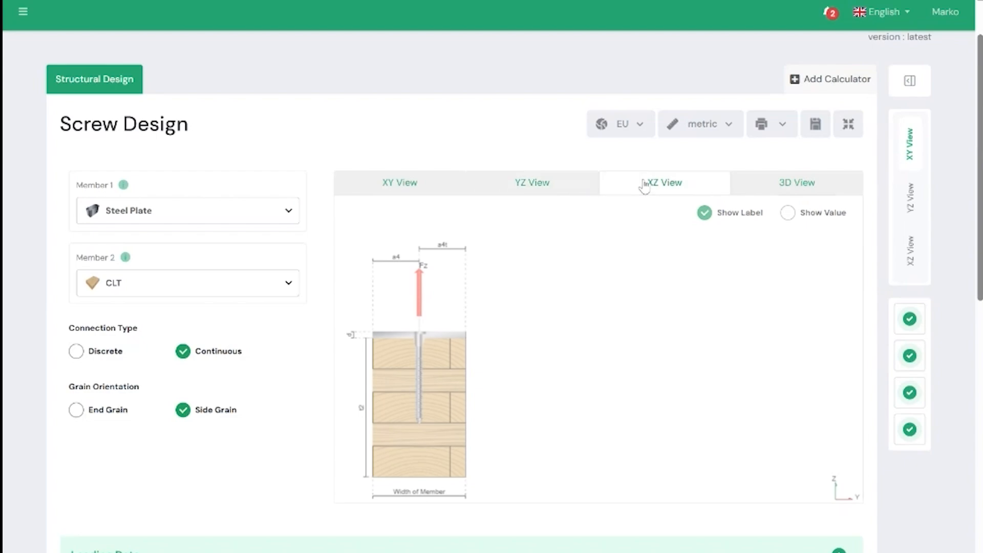
# - Inspect the screw connection in the 3D view from several angles and close up
pyautogui.click(782, 186)
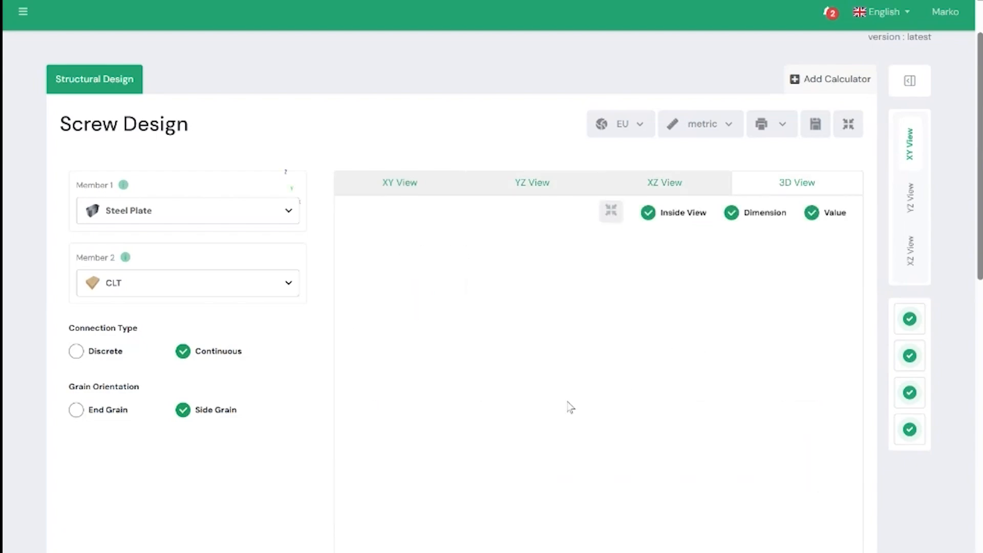
pyautogui.moveTo(517, 401); pyautogui.dragTo(529, 446)
pyautogui.moveTo(507, 489); pyautogui.dragTo(590, 412)
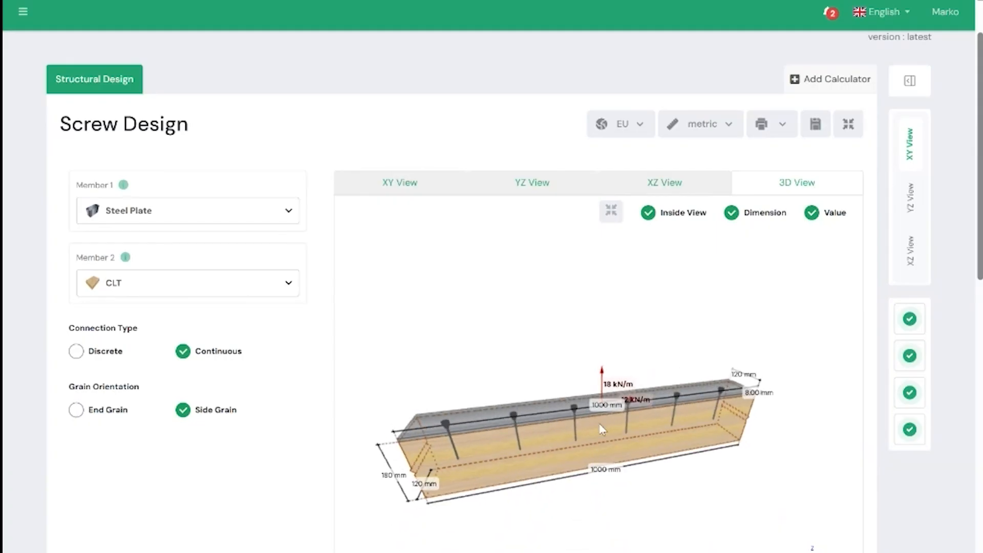
pyautogui.scroll(5, 641, 412)
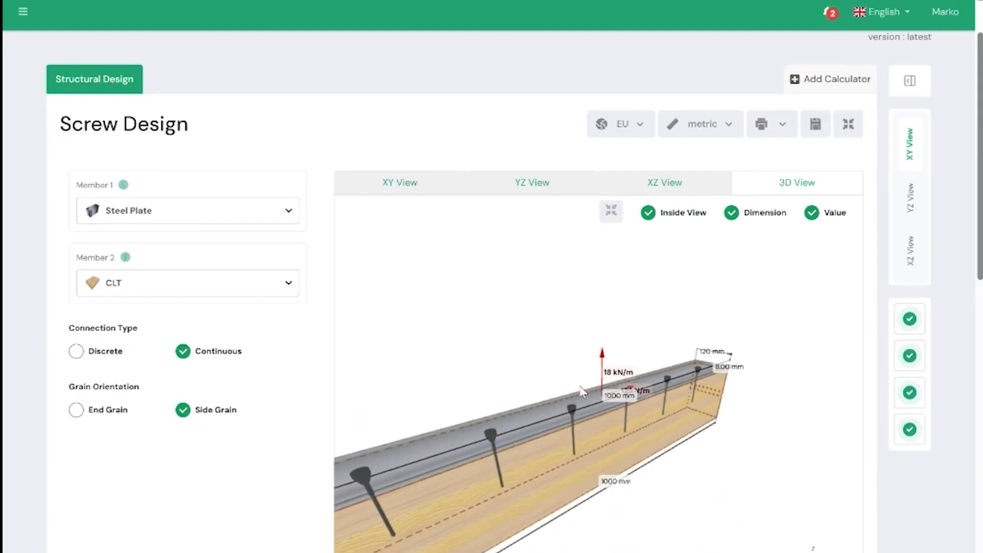
pyautogui.moveTo(561, 439)
pyautogui.mouseDown()
pyautogui.moveTo(589, 437)
pyautogui.moveTo(566, 435)
pyautogui.mouseUp()
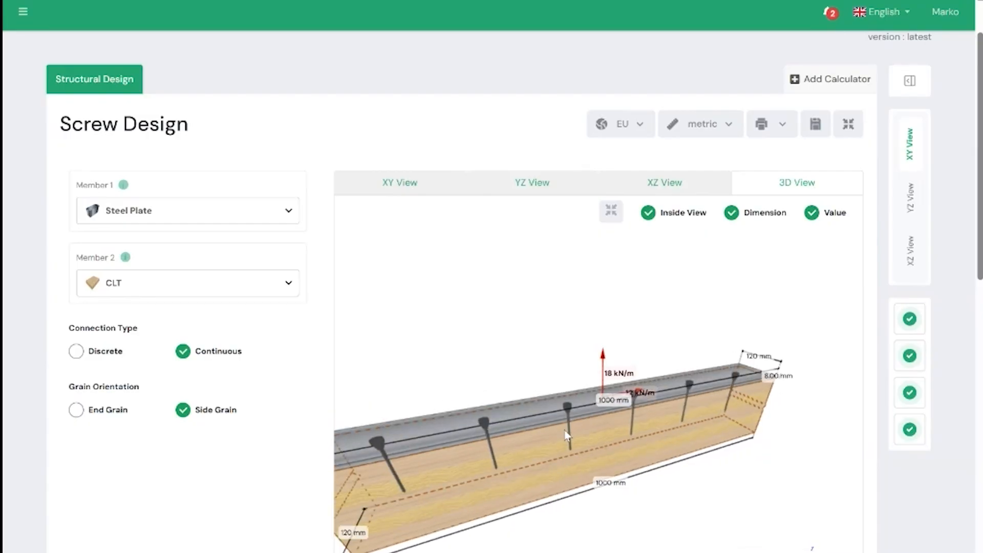
# - Review the Fx, Fy and Fz forces in the connection's loading data
pyautogui.scroll(-9, 263, 392)
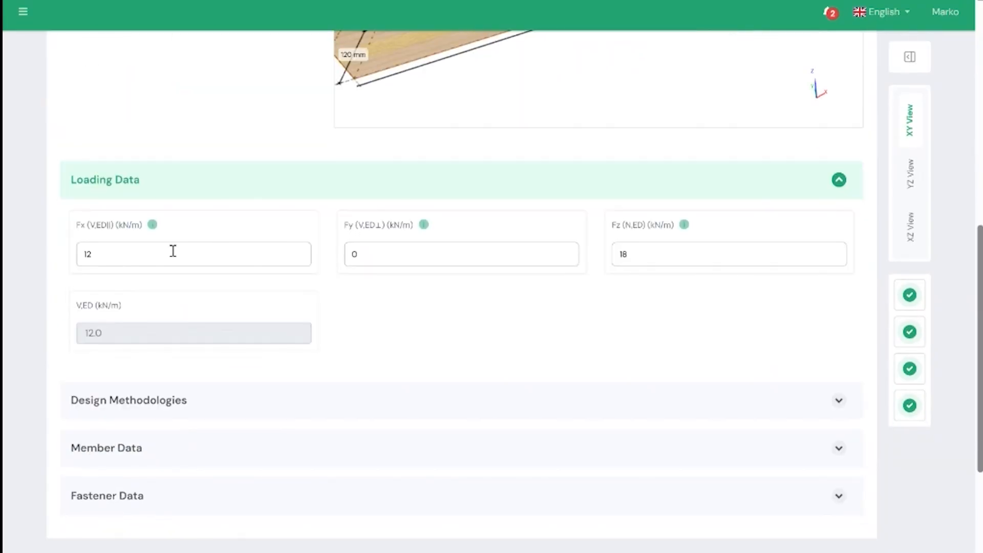
pyautogui.doubleClick(88, 254)
pyautogui.click(424, 296)
pyautogui.scroll(-3, 602, 318)
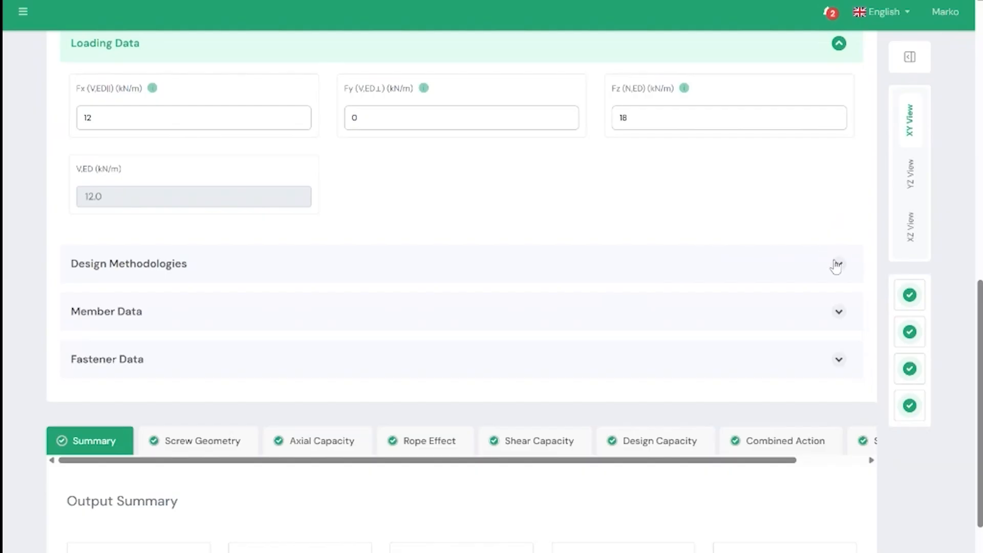
# - Expand the design methodologies and review the design code, its safety and modification factors, and the pre-drilling setting
pyautogui.click(837, 264)
pyautogui.scroll(-2, 551, 229)
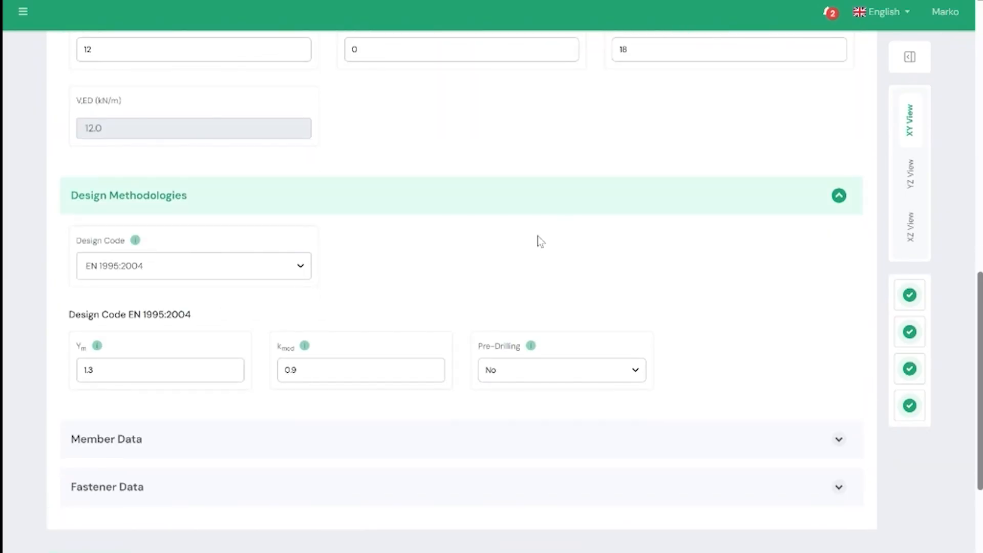
pyautogui.scroll(-3, 347, 276)
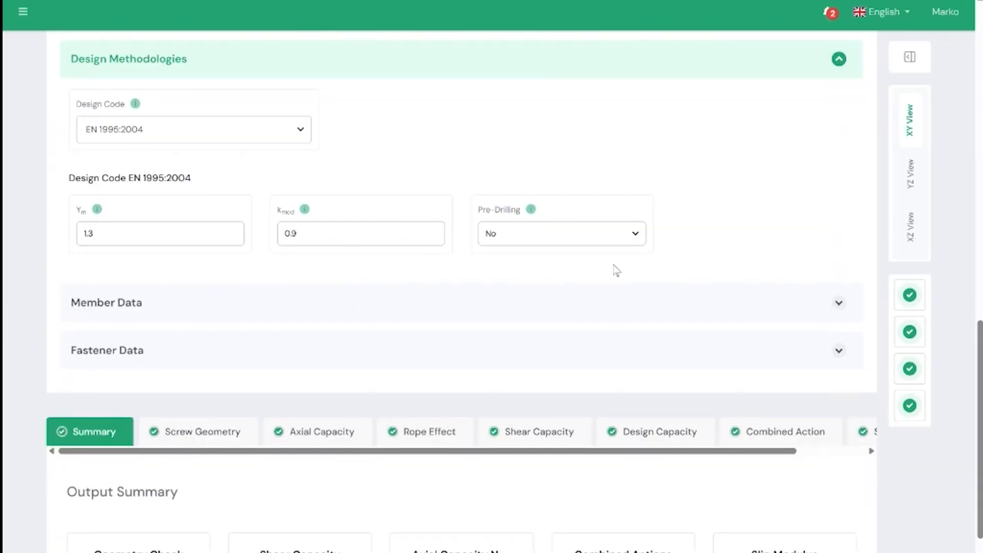
pyautogui.scroll(-1, 617, 271)
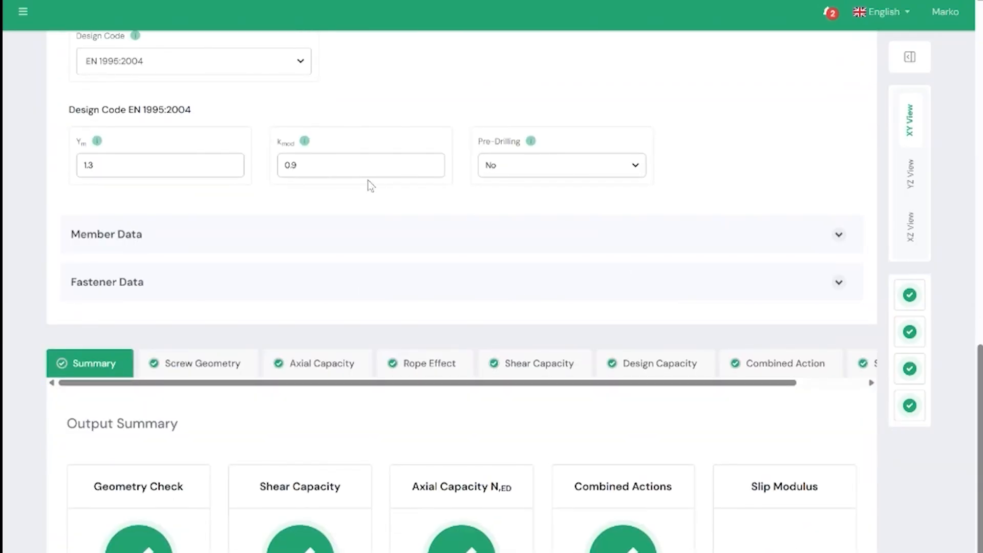
# - Expand the member data and check the plate thickness of the steel plate member
pyautogui.click(835, 232)
pyautogui.scroll(-2, 716, 230)
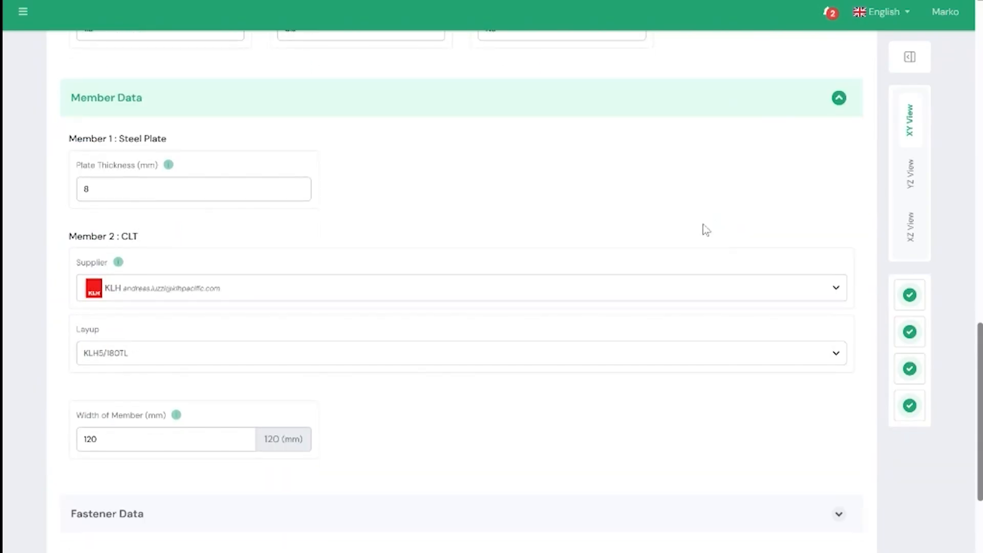
pyautogui.scroll(-1, 623, 217)
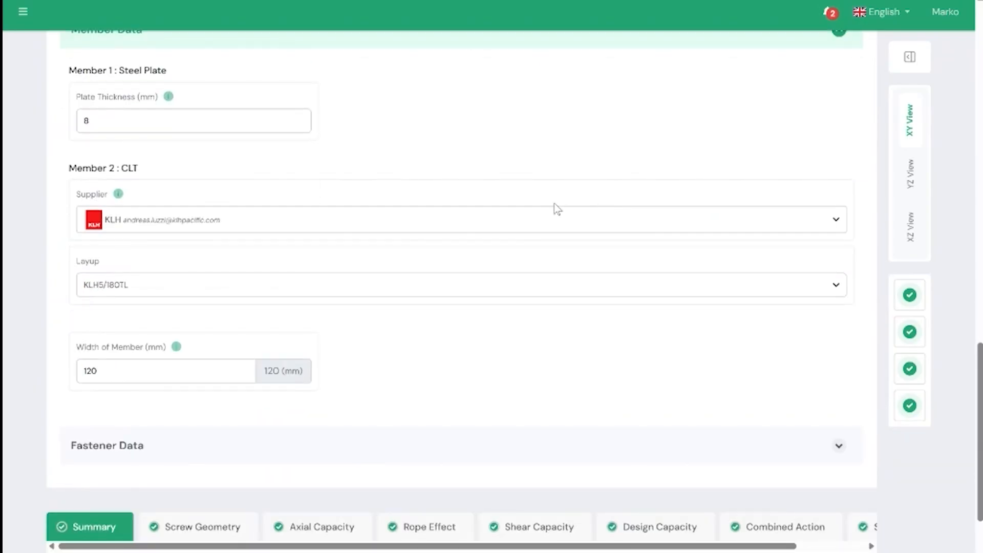
pyautogui.scroll(1, 501, 186)
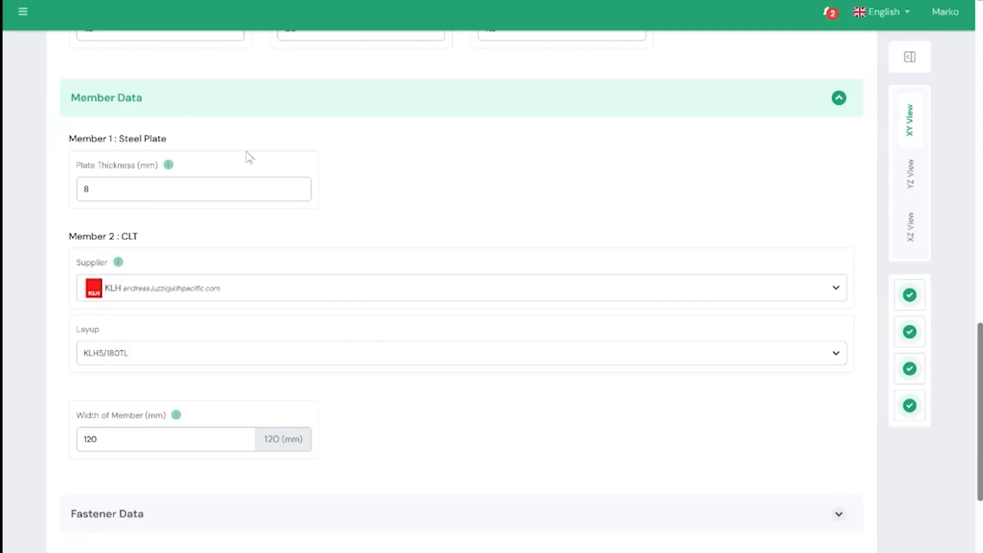
pyautogui.moveTo(97, 187); pyautogui.dragTo(77, 192)
pyautogui.scroll(-1, 408, 221)
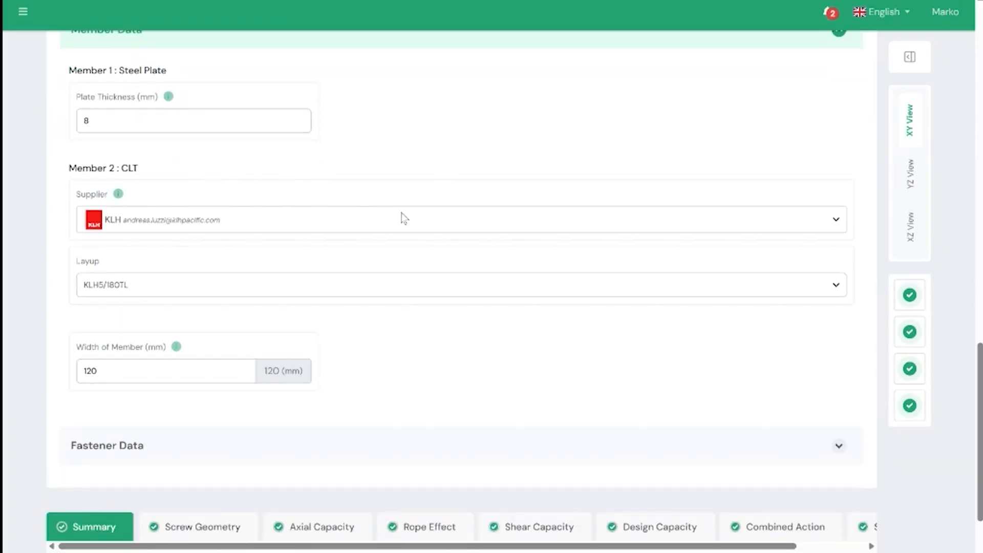
# - Examine the available CLT suppliers for Member 2, keeping KLH, and review its layup and member width
pyautogui.click(284, 224)
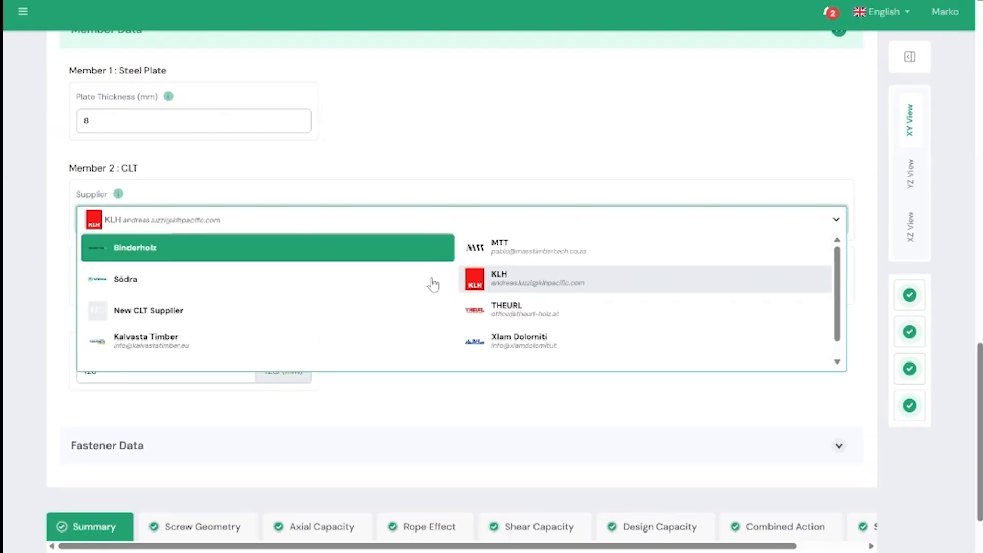
pyautogui.click(530, 163)
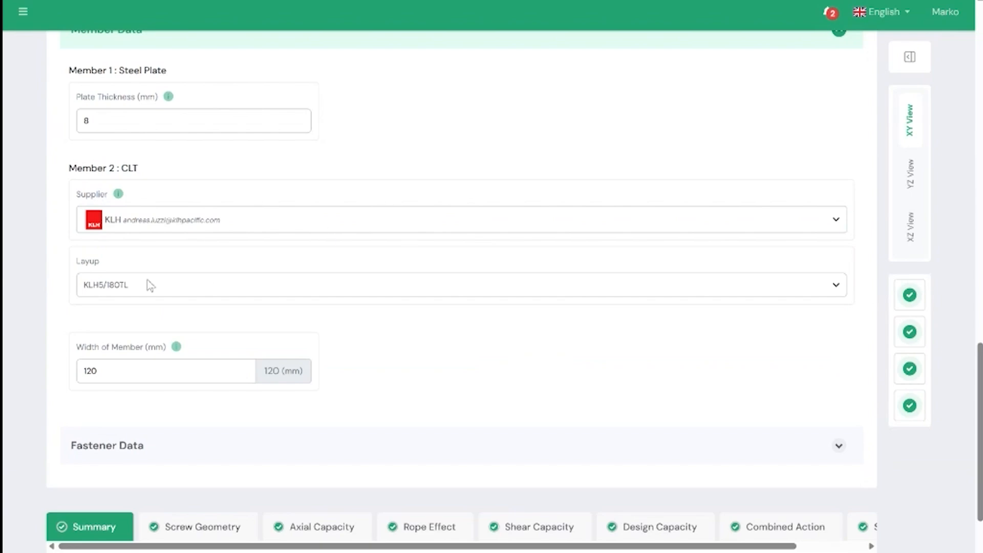
pyautogui.scroll(-3, 357, 307)
pyautogui.scroll(3, 393, 263)
pyautogui.scroll(-3, 391, 274)
# - Expand the fastener data and examine the available screw suppliers, keeping Schmid selected
pyautogui.click(353, 304)
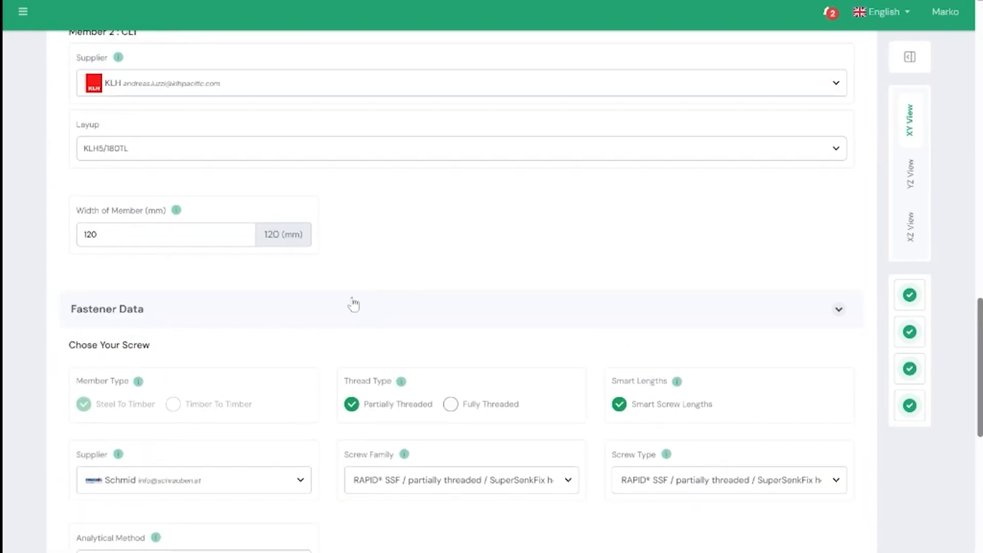
pyautogui.scroll(-4, 321, 286)
pyautogui.scroll(1, 318, 270)
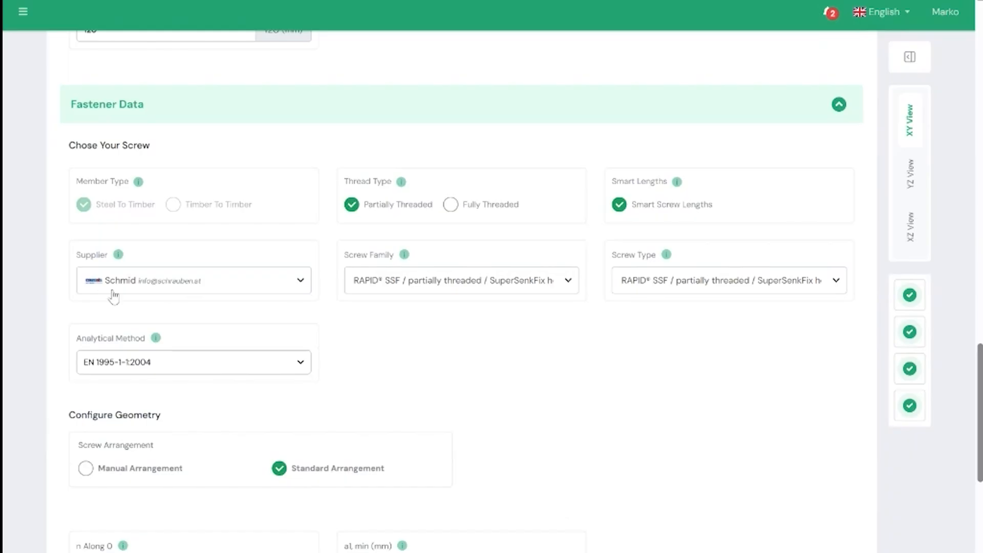
pyautogui.click(168, 282)
pyautogui.scroll(-3, 193, 373)
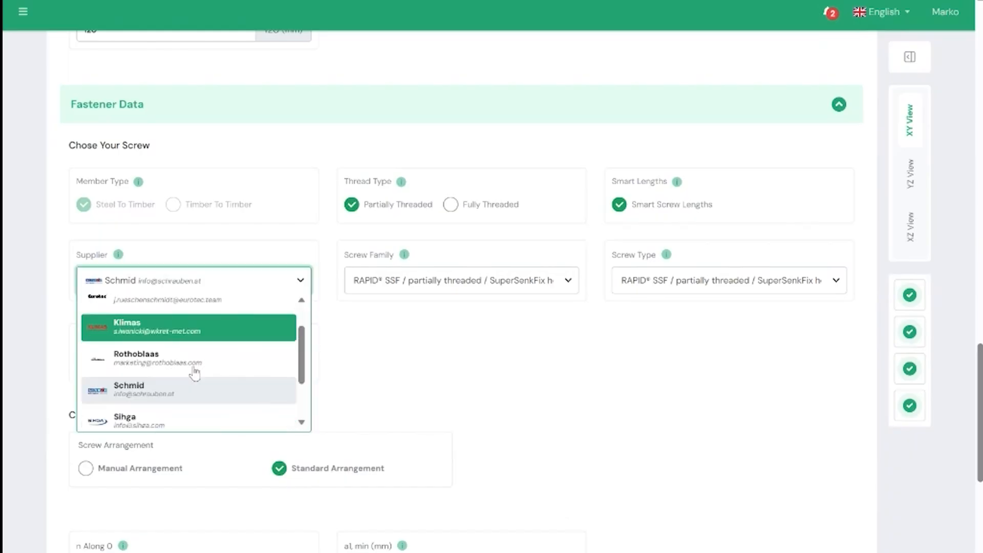
pyautogui.click(545, 365)
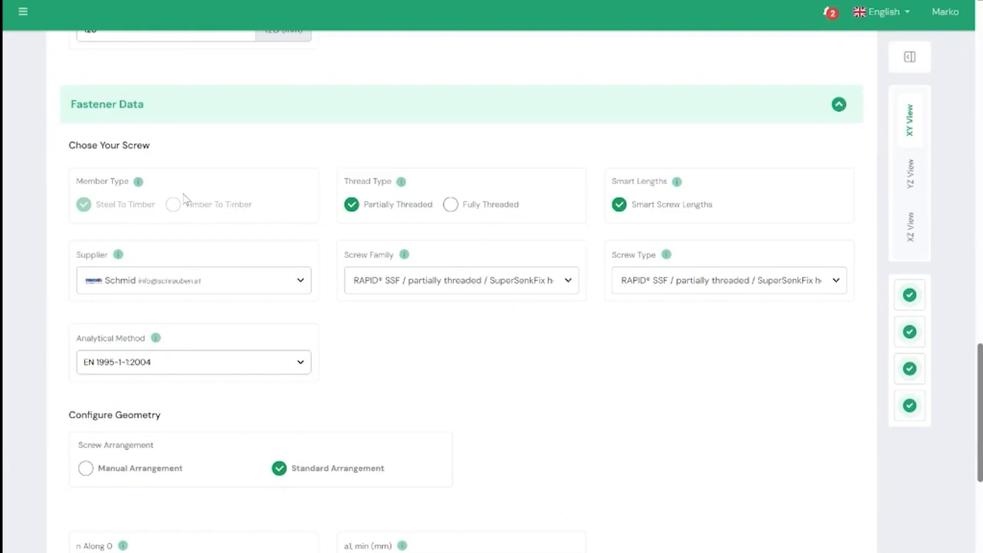
# - Examine the compatible and incompatible screw families and the available screw type sizes, keeping the RAPID SSF selection
pyautogui.click(452, 279)
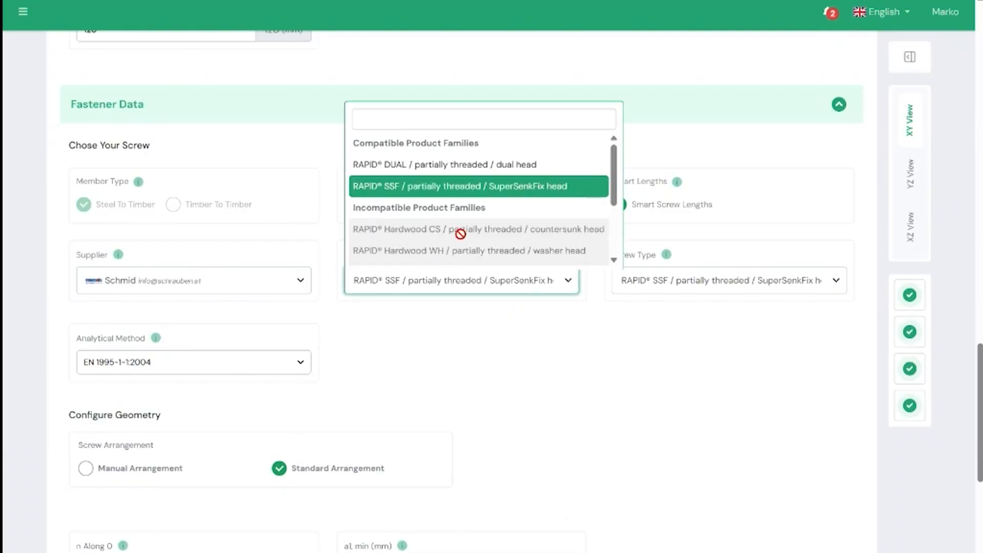
pyautogui.scroll(-3, 435, 246)
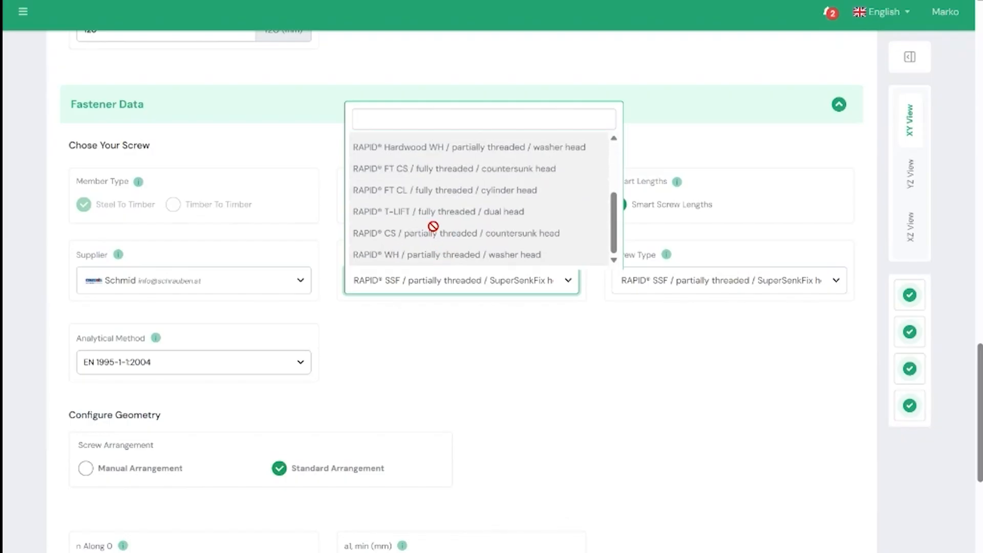
pyautogui.scroll(3, 424, 234)
pyautogui.click(428, 364)
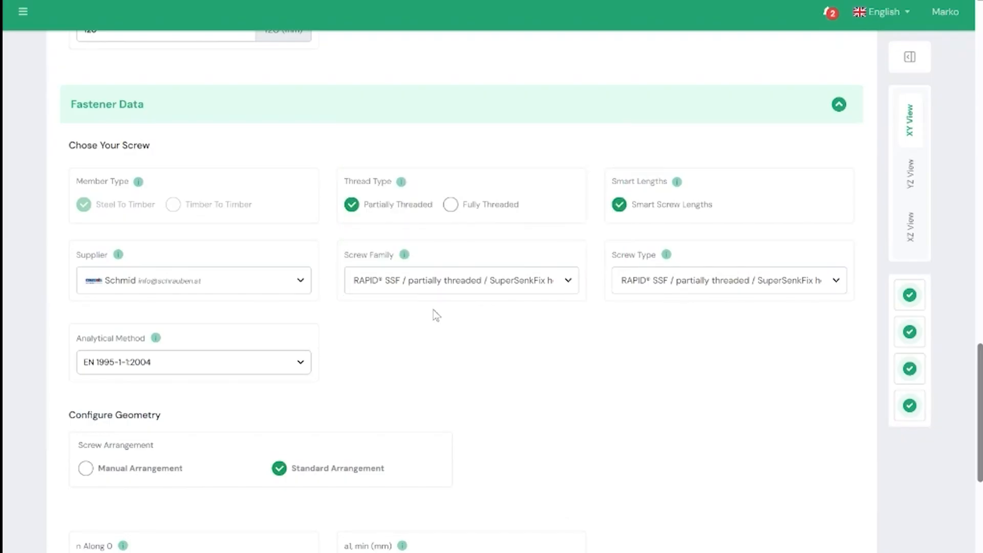
pyautogui.click(431, 290)
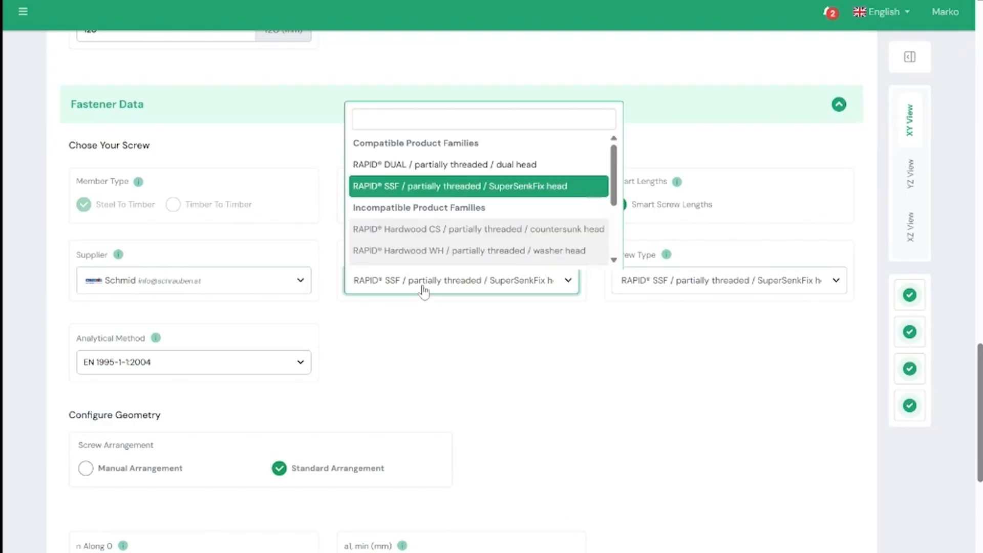
pyautogui.click(479, 357)
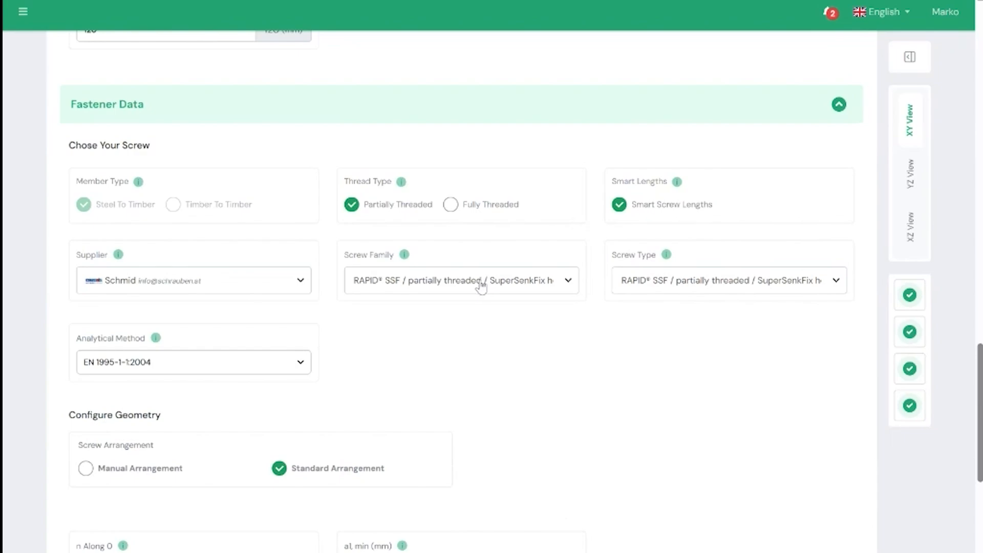
pyautogui.click(702, 284)
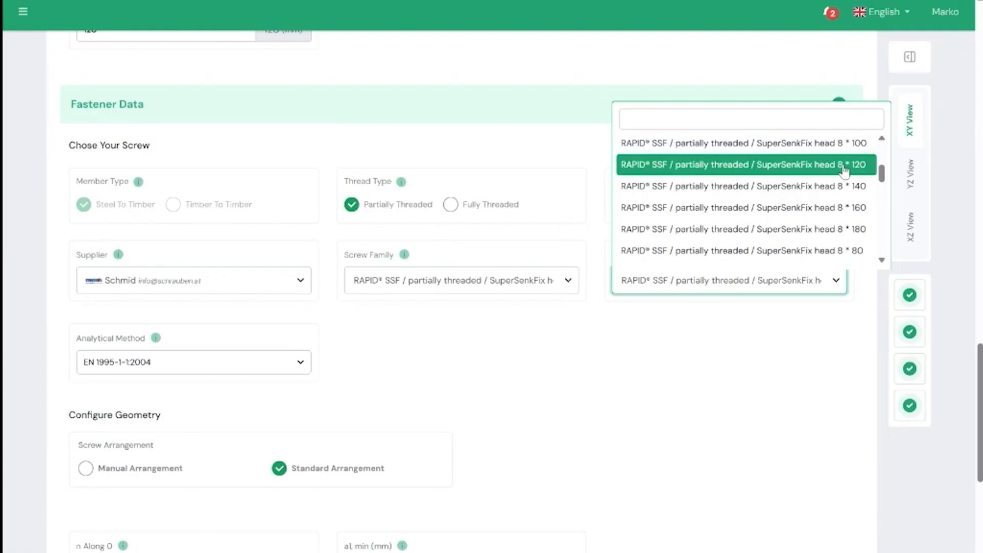
pyautogui.click(571, 406)
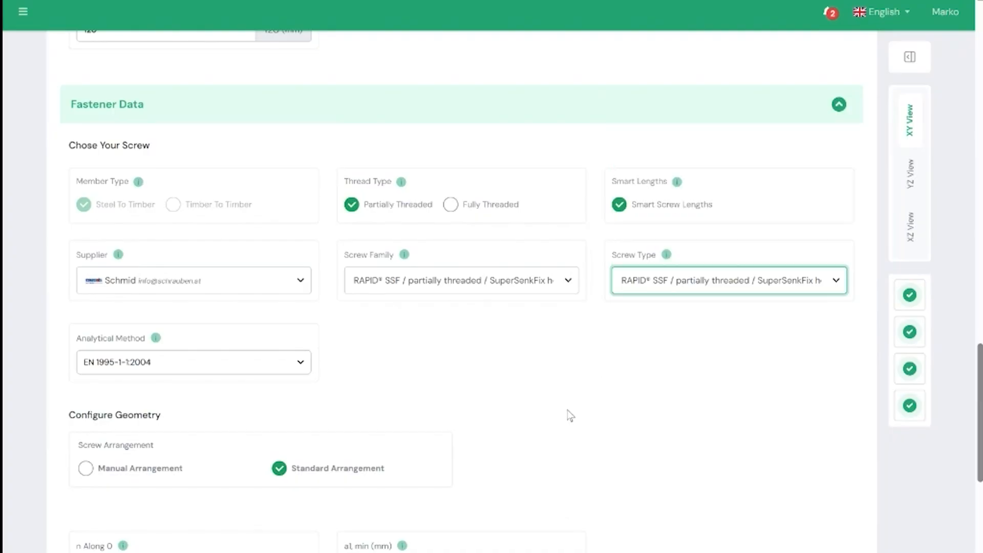
# - Try the manual screw arrangement in the geometry configuration and return to the standard arrangement
pyautogui.scroll(-4, 510, 390)
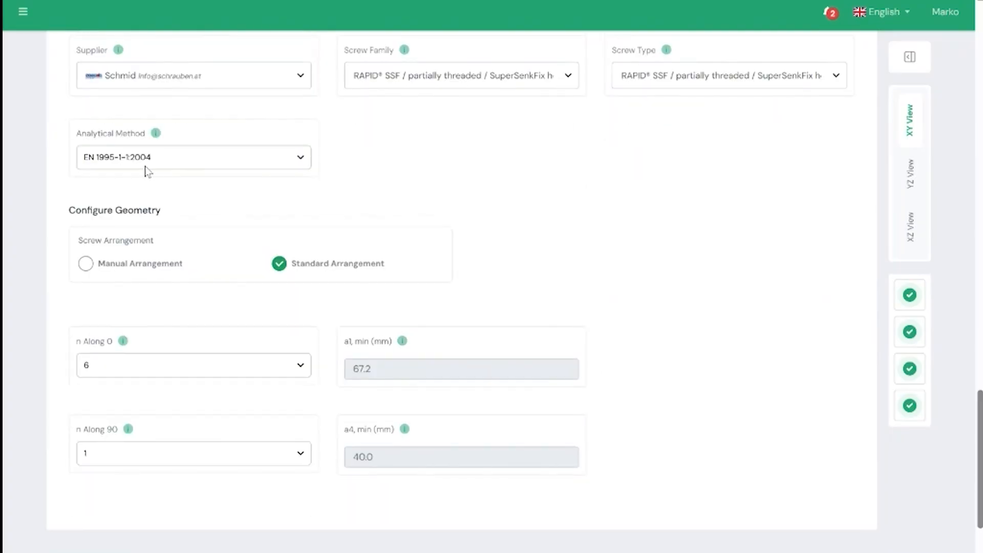
pyautogui.scroll(-2, 476, 221)
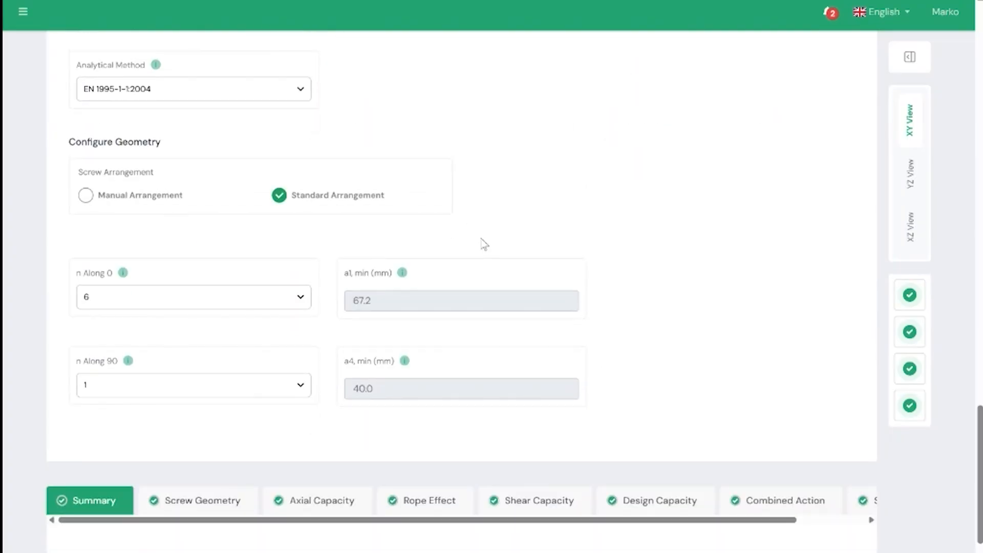
pyautogui.scroll(-1, 461, 215)
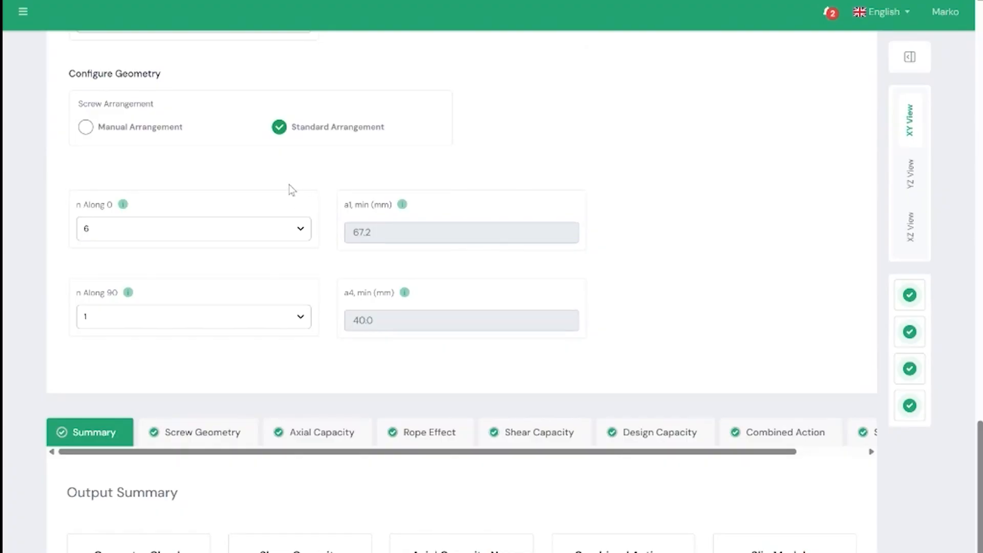
pyautogui.click(142, 133)
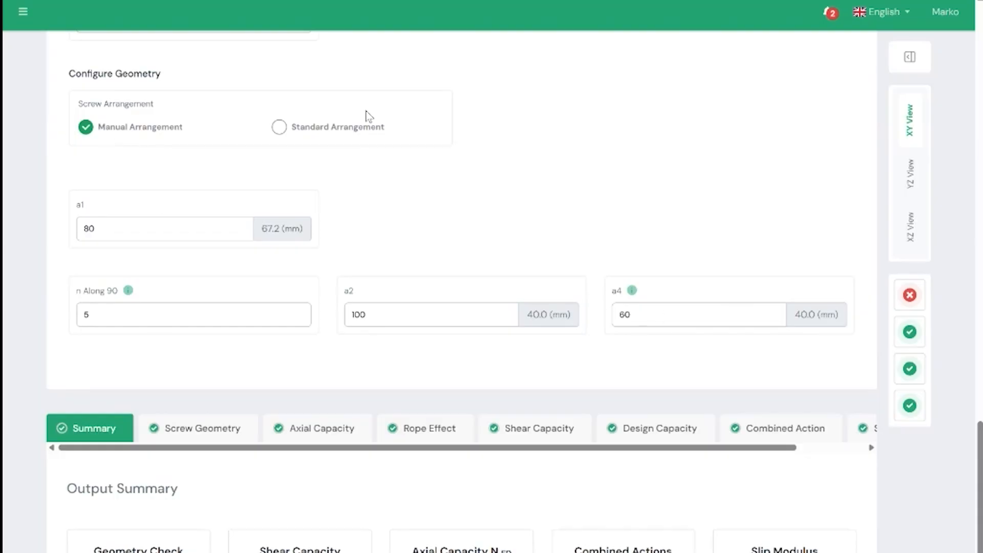
pyautogui.click(279, 128)
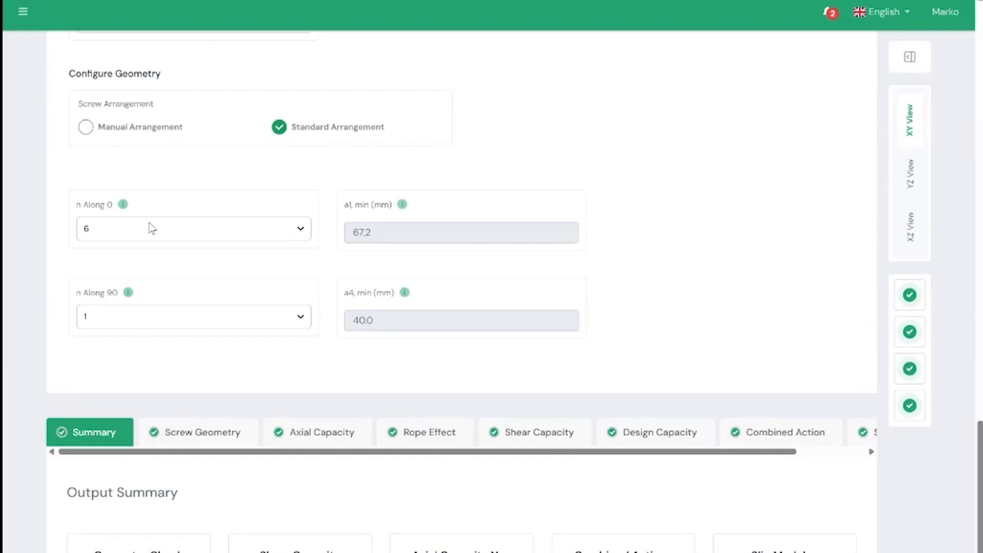
# - Examine the available screw counts for n Along 0 and n Along 90, keeping 6 and 1
pyautogui.click(98, 236)
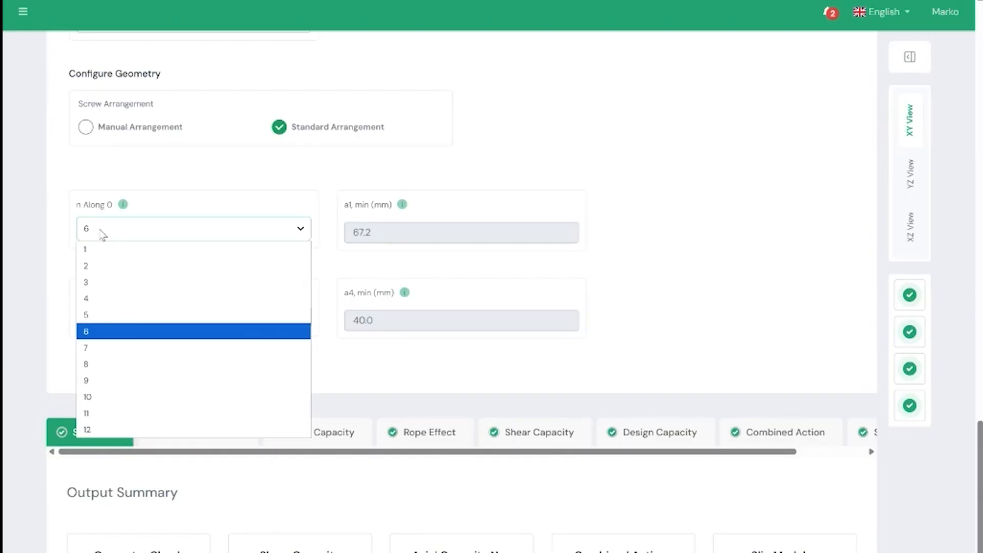
pyautogui.click(102, 235)
pyautogui.click(122, 319)
pyautogui.click(121, 319)
pyautogui.scroll(-3, 123, 315)
pyautogui.click(146, 183)
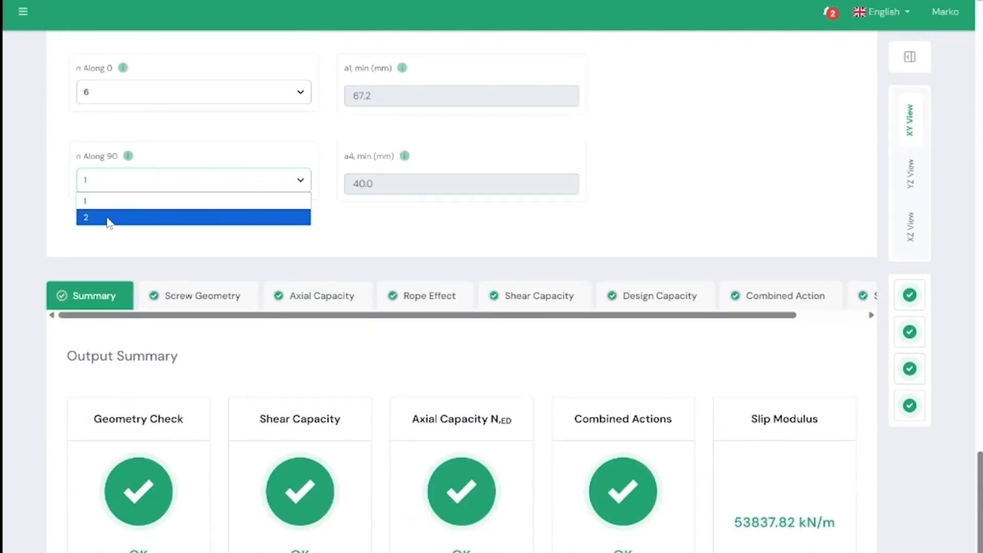
pyautogui.click(371, 212)
pyautogui.scroll(-1, 353, 244)
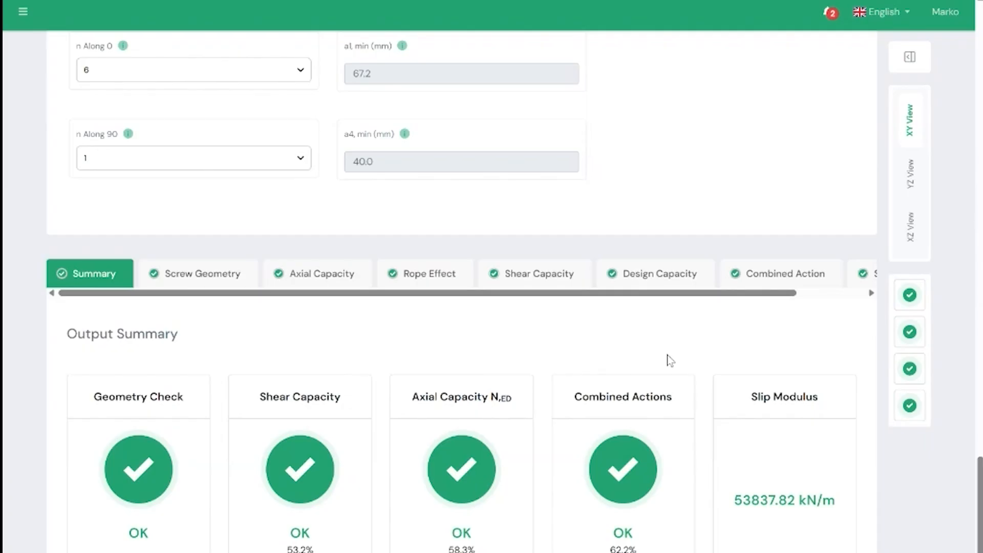
# - Review the screw geometry results, including the screw data and the requirements for axially loaded screws
pyautogui.click(215, 274)
pyautogui.scroll(-3, 379, 338)
pyautogui.scroll(-4, 355, 285)
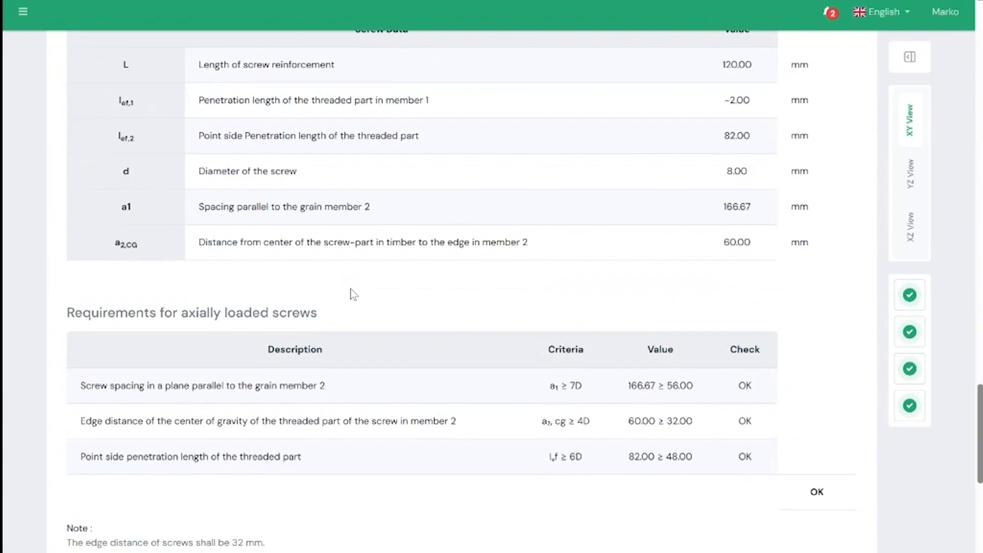
pyautogui.scroll(4, 351, 292)
pyautogui.scroll(-4, 350, 293)
pyautogui.scroll(-2, 350, 292)
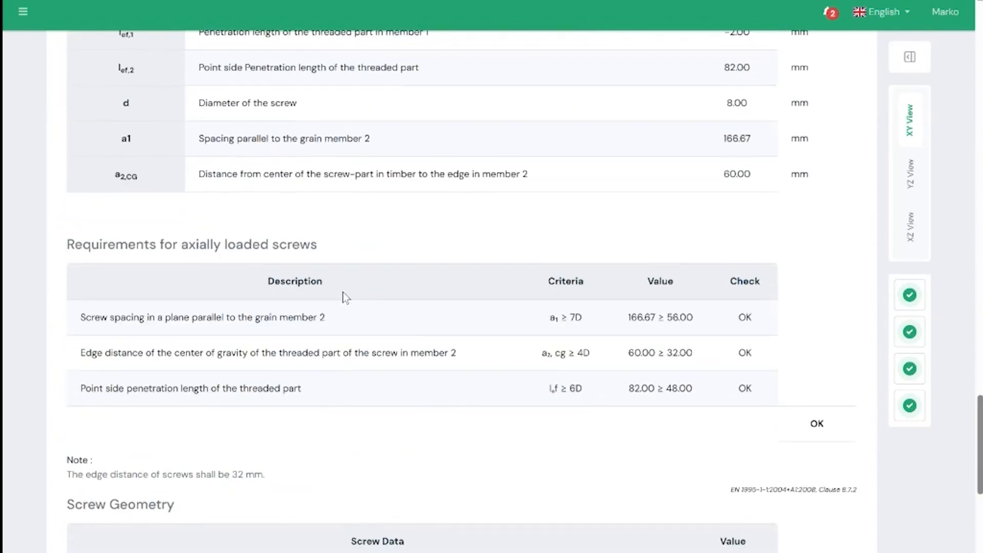
pyautogui.scroll(4, 346, 296)
pyautogui.scroll(-6, 316, 287)
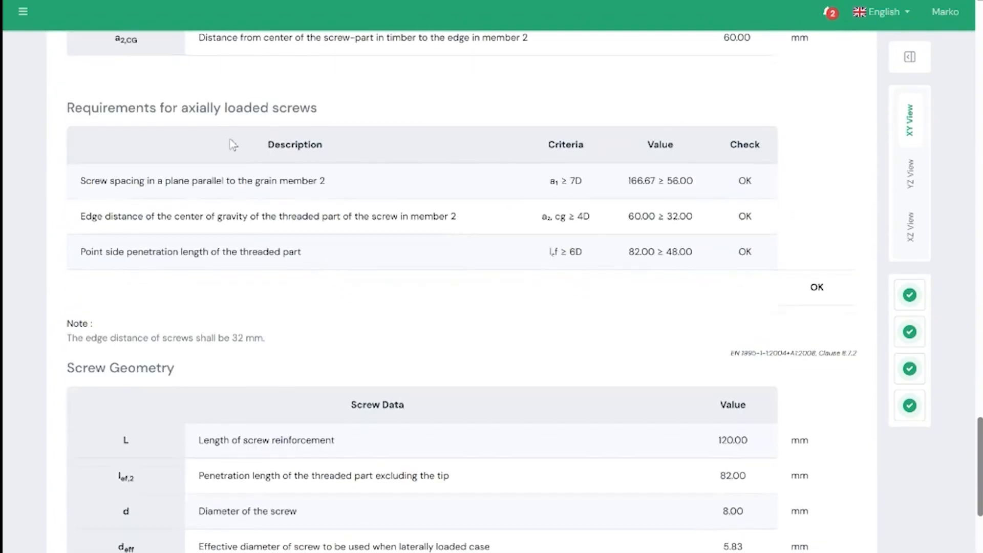
# - Examine the screw geometry data and requirements for laterally loaded screws
pyautogui.scroll(-10, 237, 215)
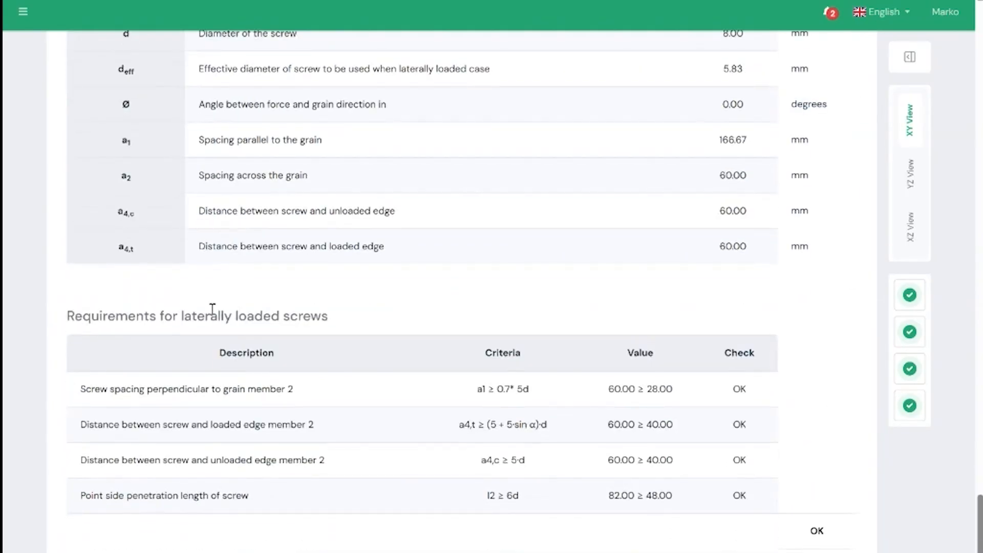
pyautogui.scroll(5, 285, 333)
pyautogui.scroll(-1, 279, 333)
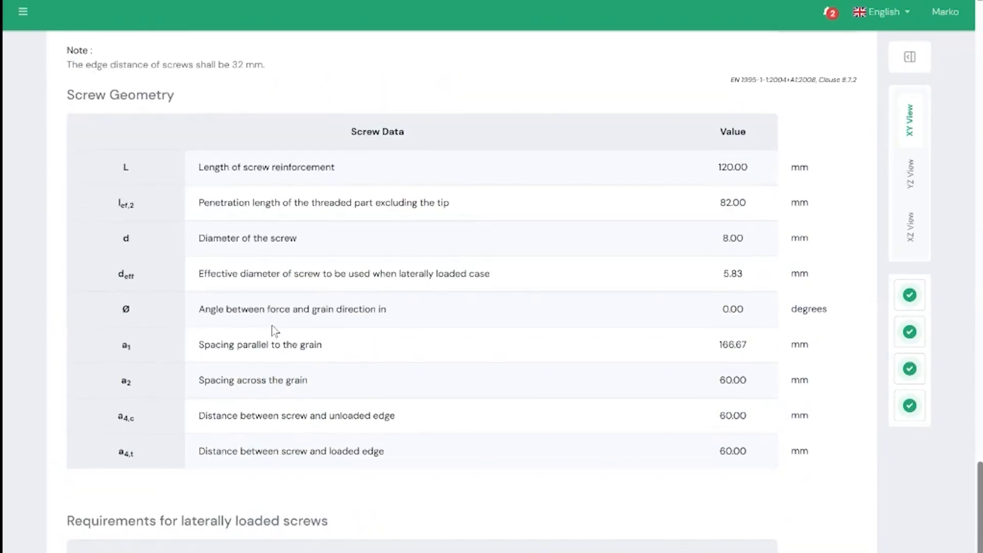
pyautogui.scroll(-4, 276, 330)
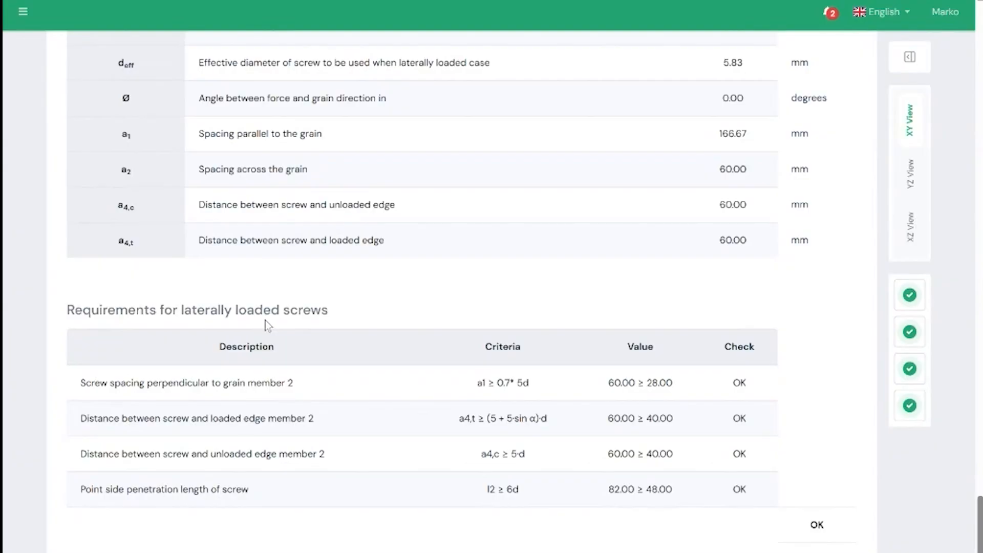
# - Review the axial capacity calculation, covering withdrawal from timber, tensile failure of the screw and the characteristic axial capacity
pyautogui.scroll(15, 286, 351)
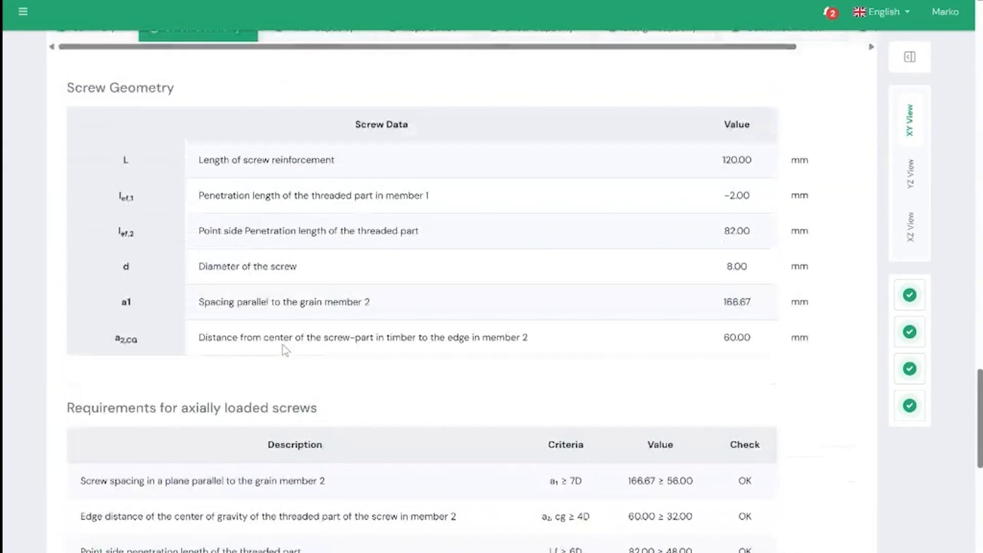
pyautogui.scroll(6, 285, 348)
pyautogui.click(325, 333)
pyautogui.scroll(-6, 327, 361)
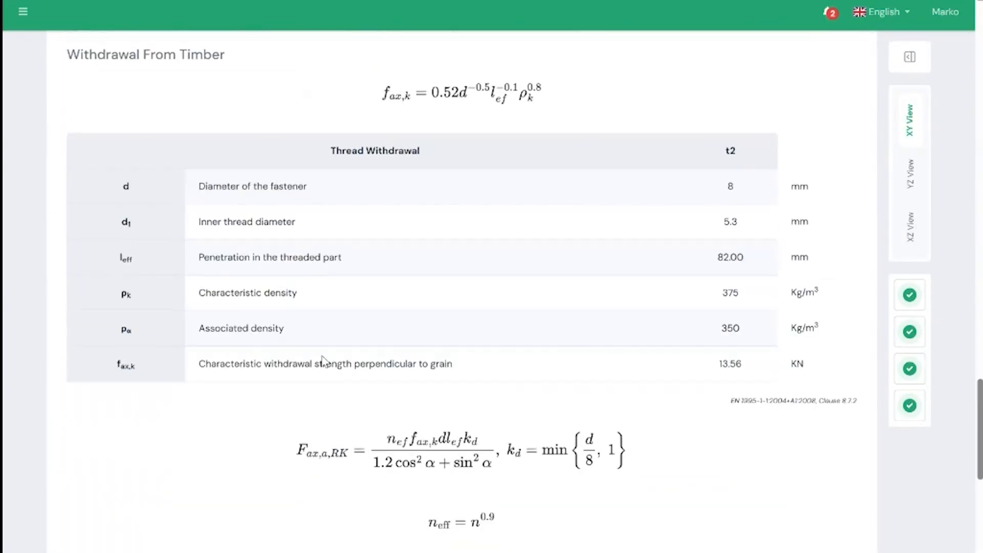
pyautogui.scroll(-14, 322, 359)
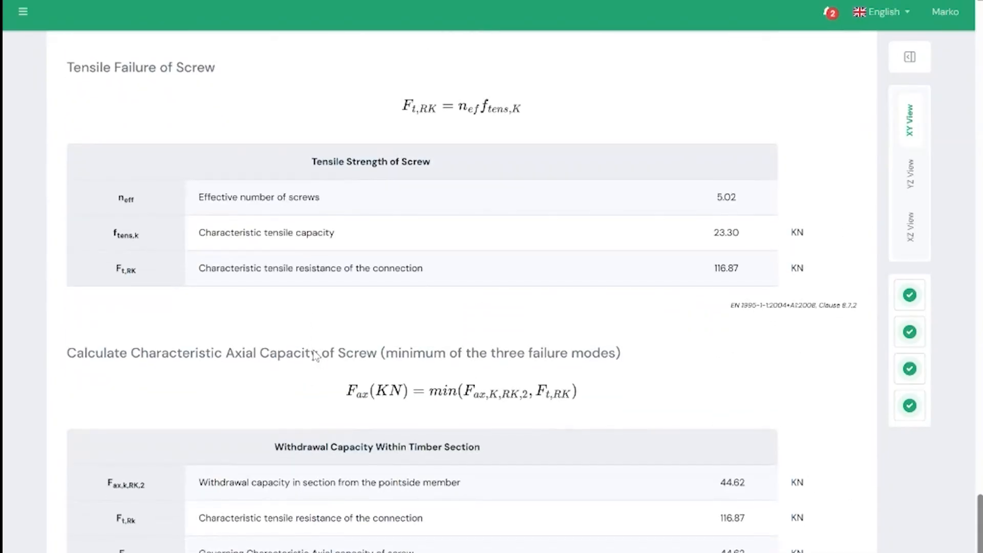
pyautogui.scroll(20, 313, 353)
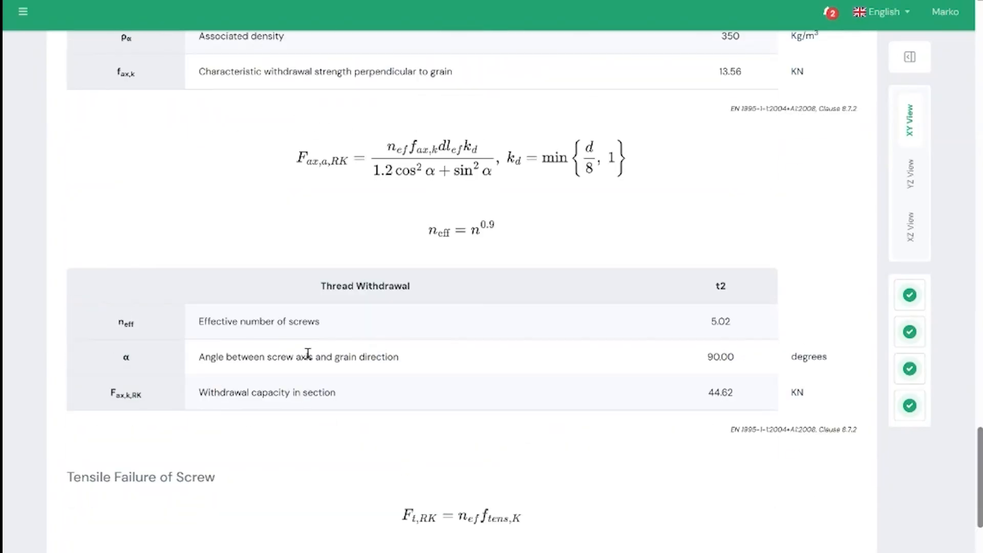
# - Review the rope effect calculation for one screw and the shear capacity calculation
pyautogui.scroll(-3, 392, 348)
pyautogui.click(429, 319)
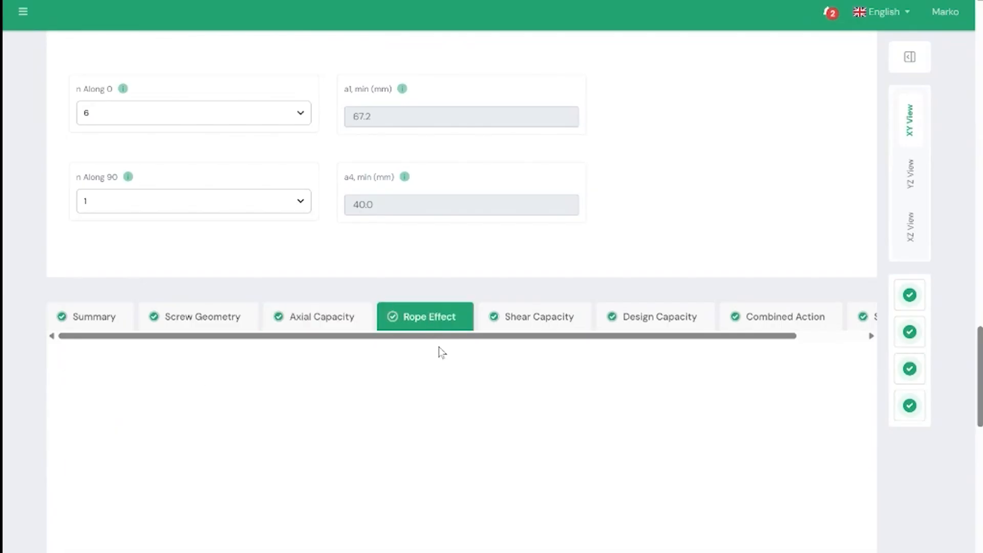
pyautogui.scroll(-4, 445, 368)
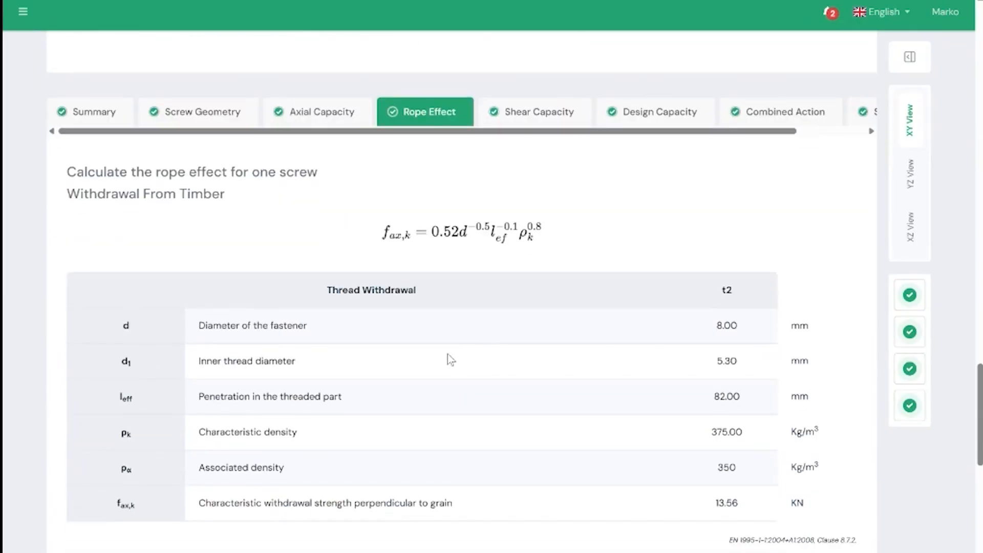
pyautogui.click(531, 115)
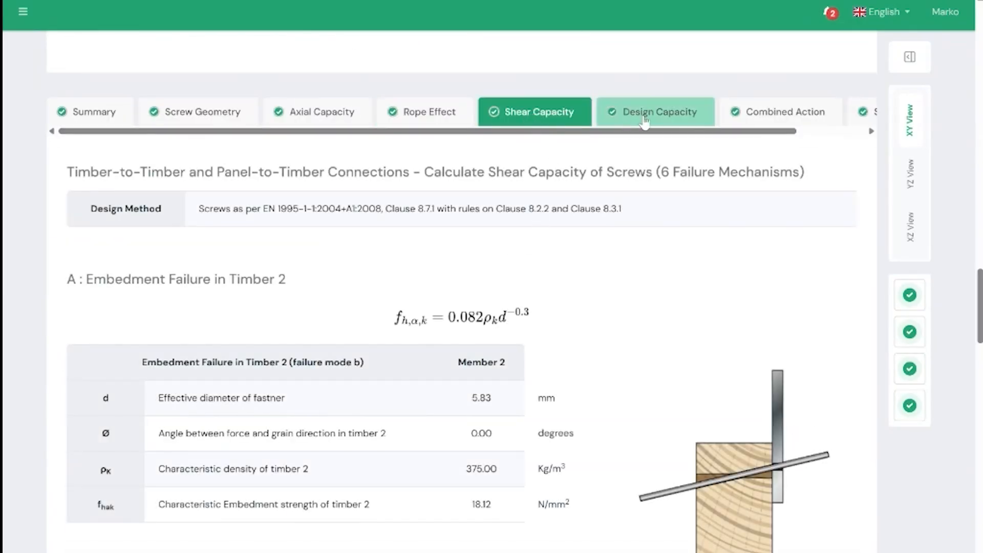
# - Review the design capacity results for the axial and shear capacity of the screws
pyautogui.click(622, 115)
pyautogui.scroll(-1, 397, 280)
pyautogui.scroll(-5, 397, 280)
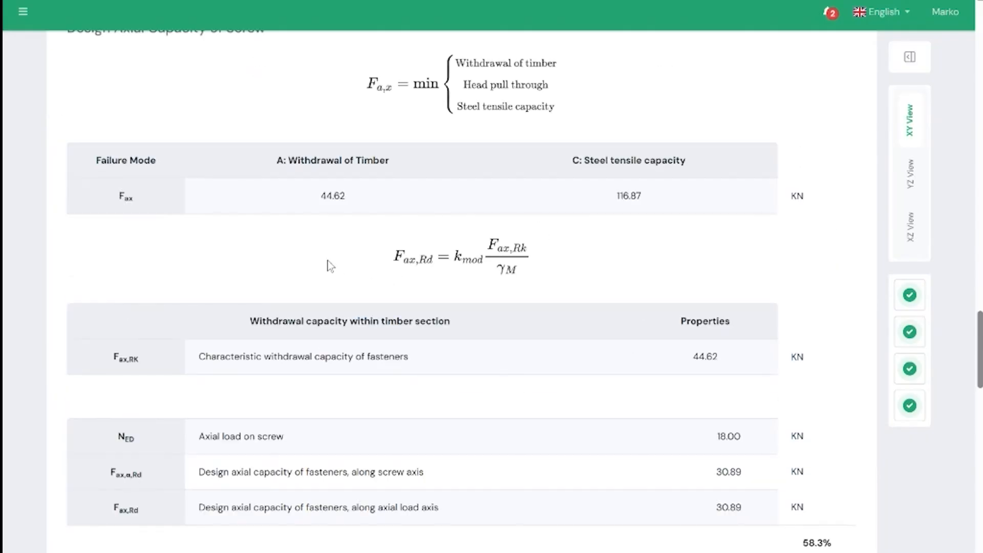
pyautogui.scroll(3, 329, 267)
pyautogui.scroll(-7, 312, 263)
pyautogui.scroll(-15, 243, 258)
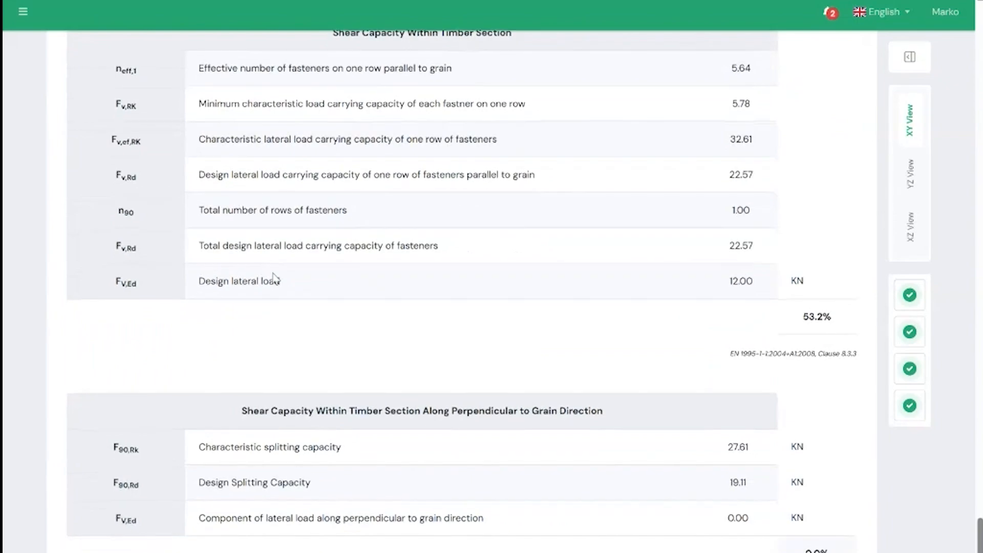
# - Review the combined action check of the screws and the lateral slip modulus calculation
pyautogui.scroll(15, 274, 276)
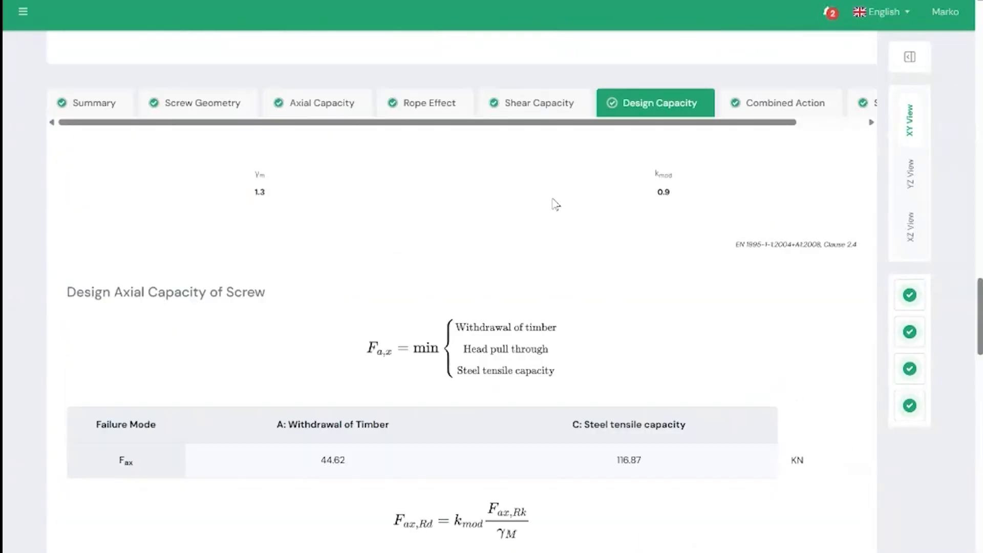
pyautogui.click(785, 109)
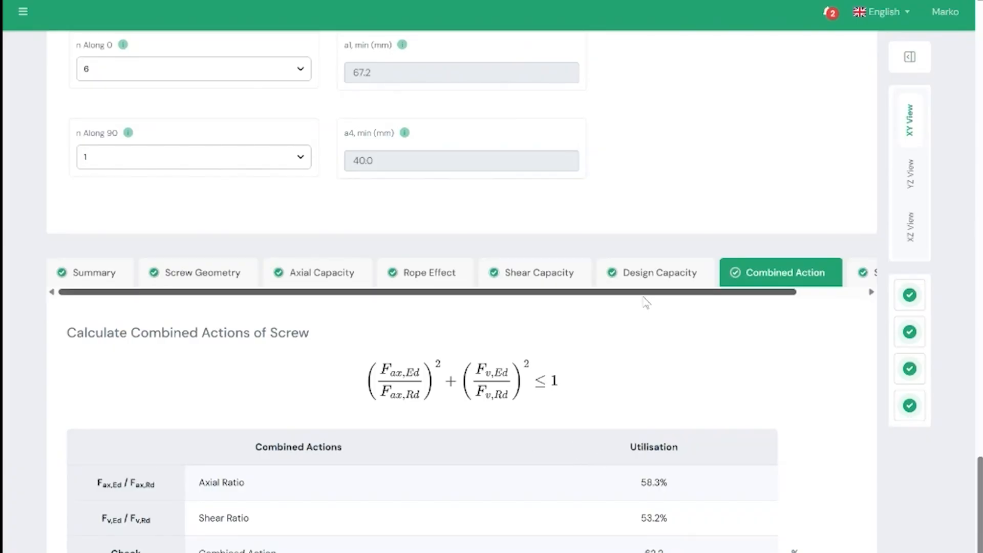
pyautogui.moveTo(644, 296); pyautogui.dragTo(738, 302)
pyautogui.click(805, 271)
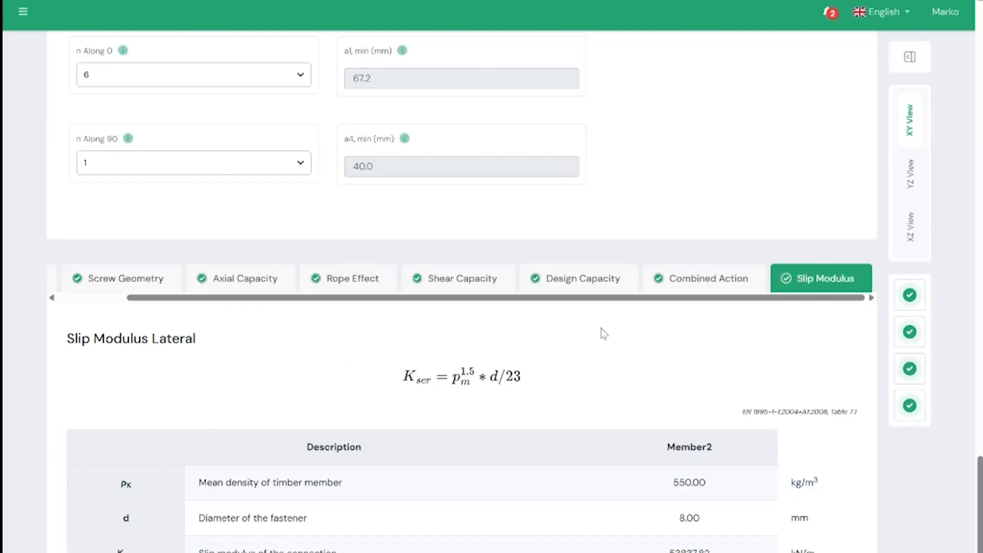
# - Return to the output summary of the connection design
pyautogui.moveTo(142, 297); pyautogui.dragTo(56, 303)
pyautogui.click(95, 281)
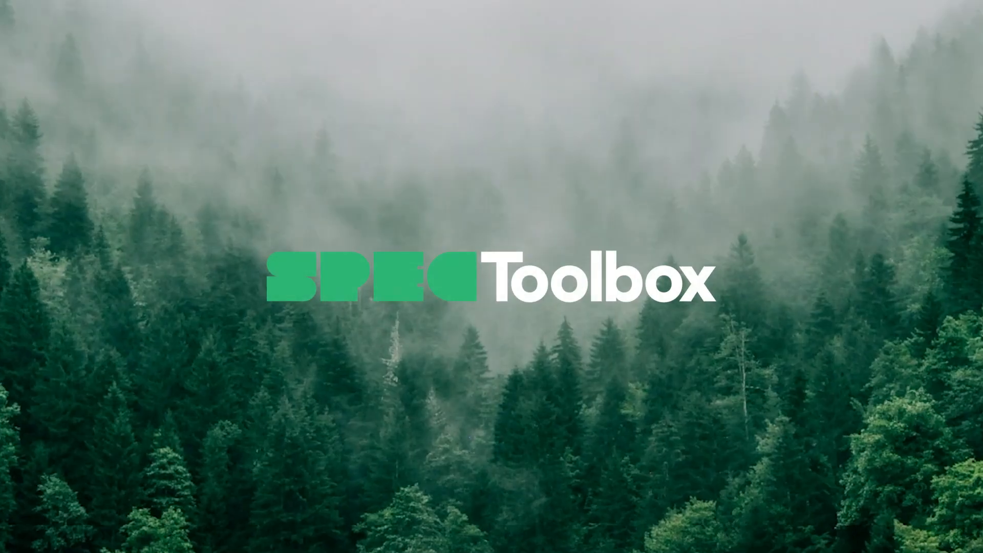